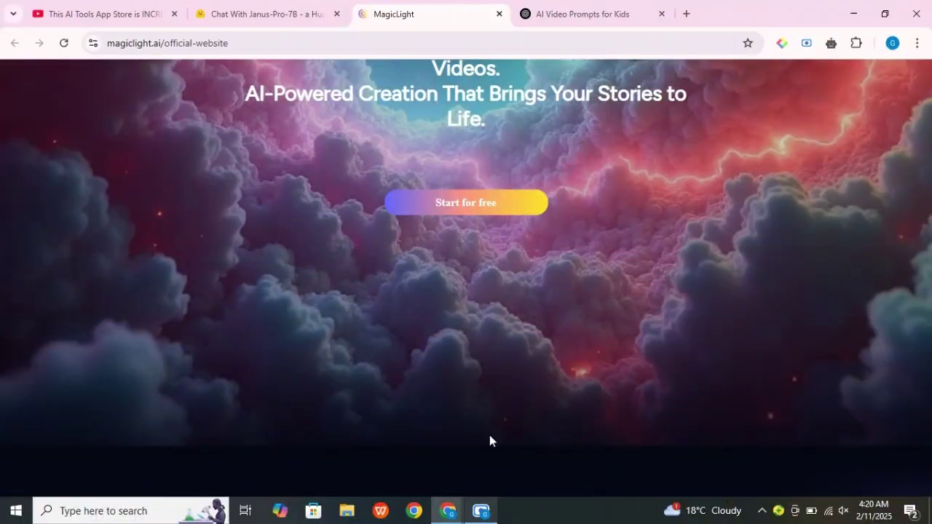
Start MagicLight for free and sign in with a Google account
scroll(921, 286, up, 4)
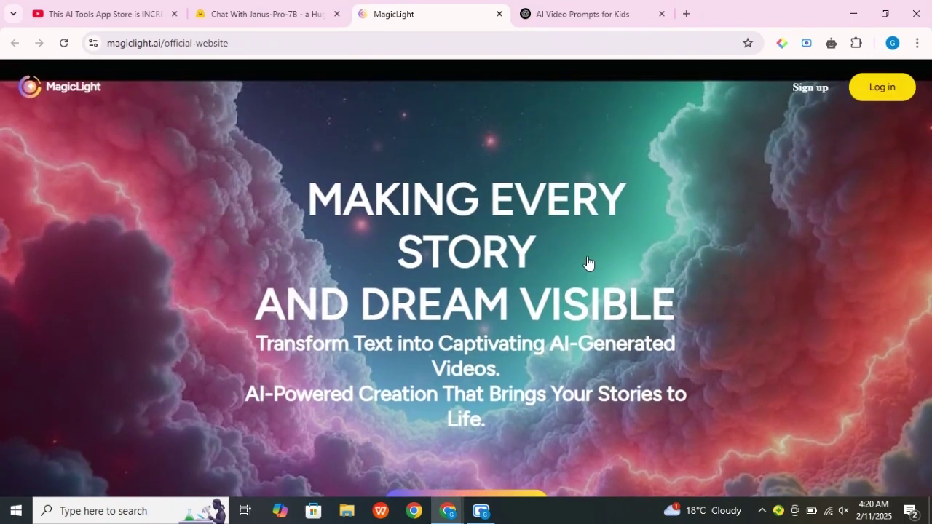
scroll(915, 123, down, 10)
scroll(455, 429, up, 9)
click(455, 429)
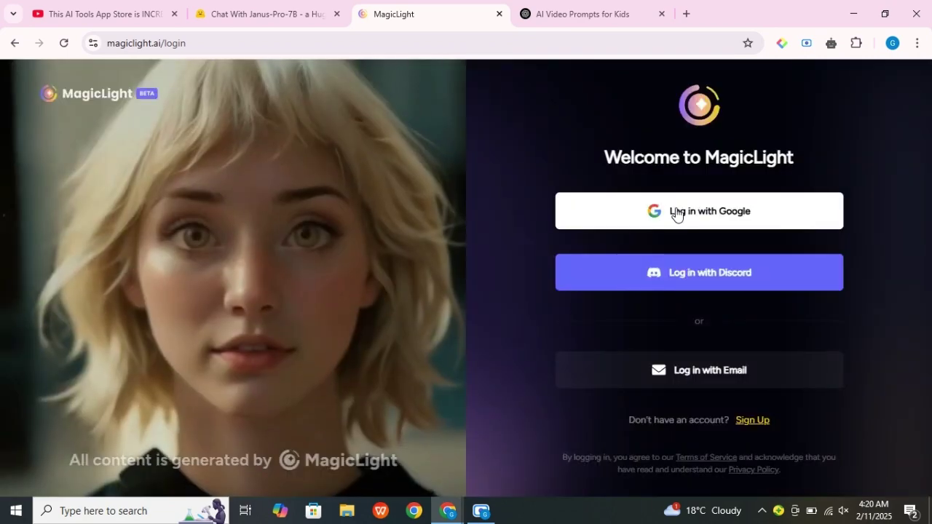
click(676, 212)
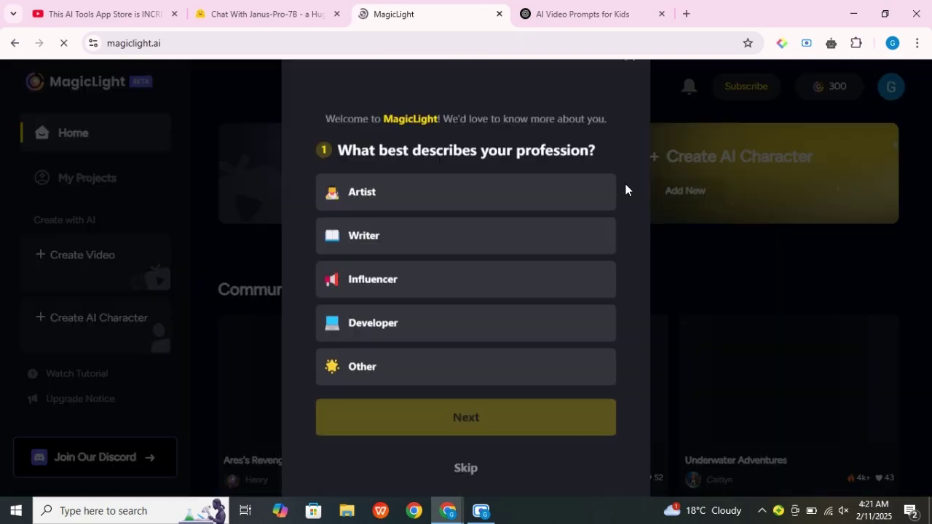
Finish the onboarding survey with YouTube as the referral source, then begin a new AI video
click(615, 191)
click(466, 491)
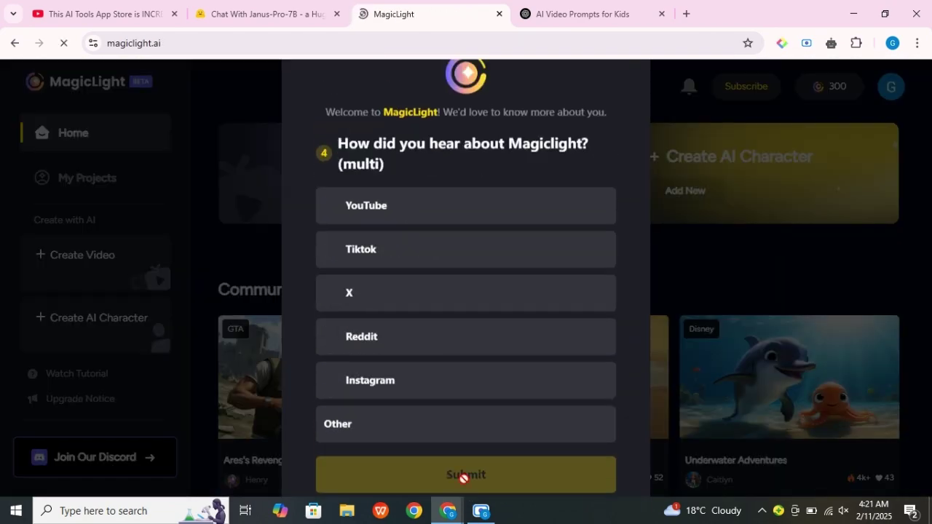
click(403, 206)
click(483, 474)
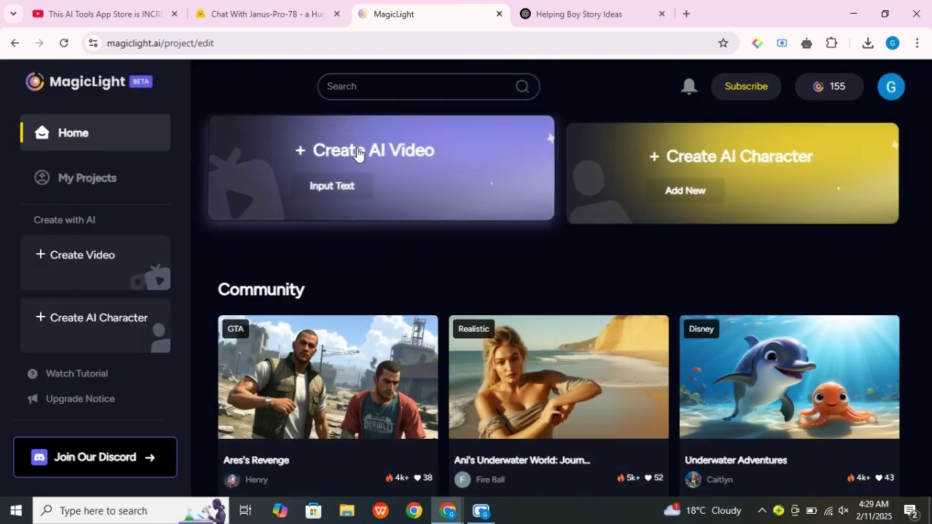
click(356, 151)
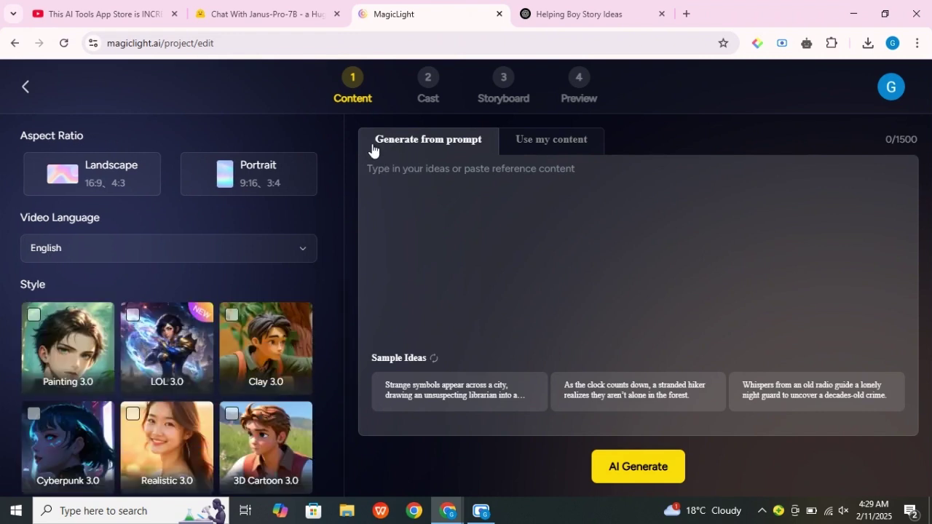
Compare the Use my content option, then settle on Generate from prompt for the story
drag(432, 143, 478, 143)
drag(517, 143, 596, 148)
click(600, 148)
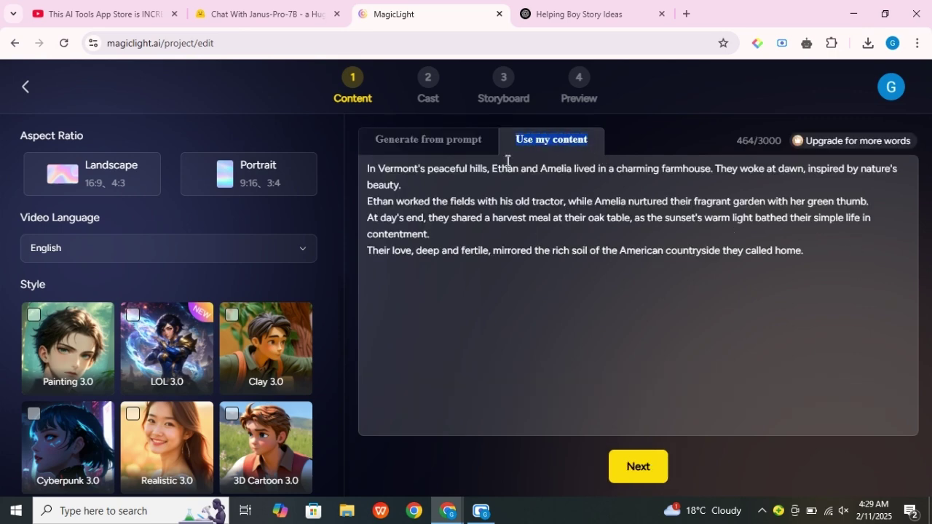
click(448, 151)
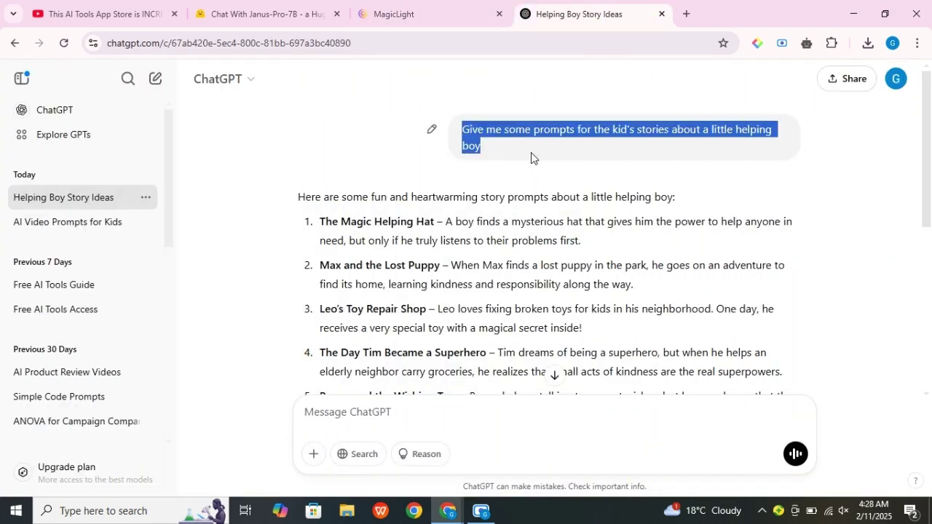
Copy the 'Max and the Lost Puppy' story idea from ChatGPT's answer
click(513, 154)
drag(928, 162, 930, 209)
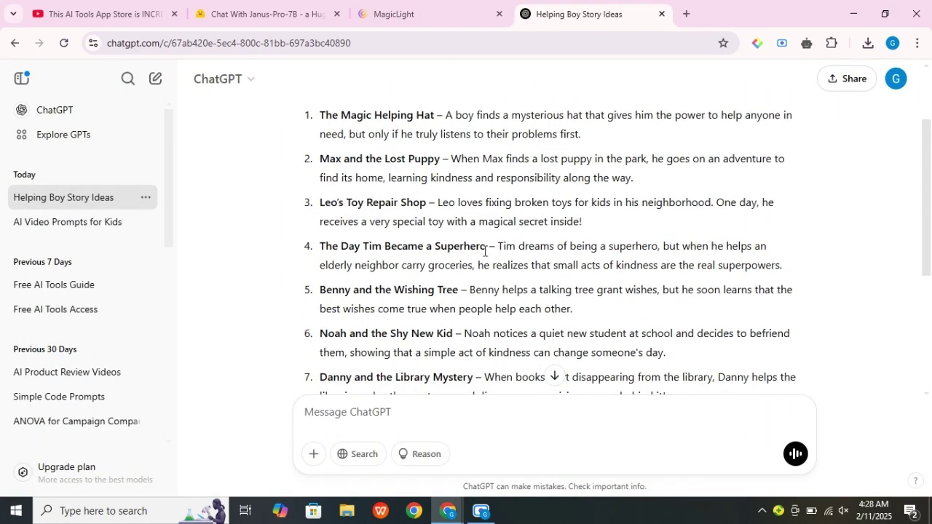
drag(319, 162, 650, 185)
click(650, 185)
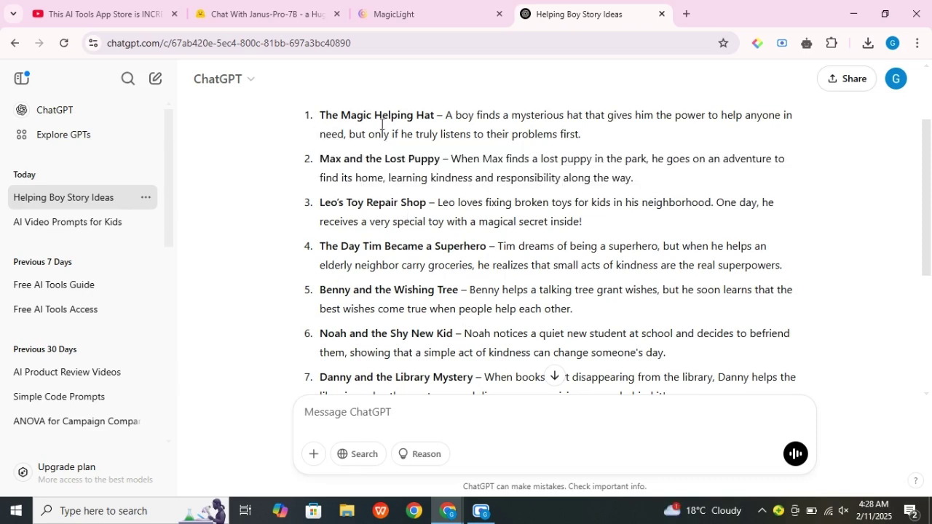
drag(321, 158, 636, 180)
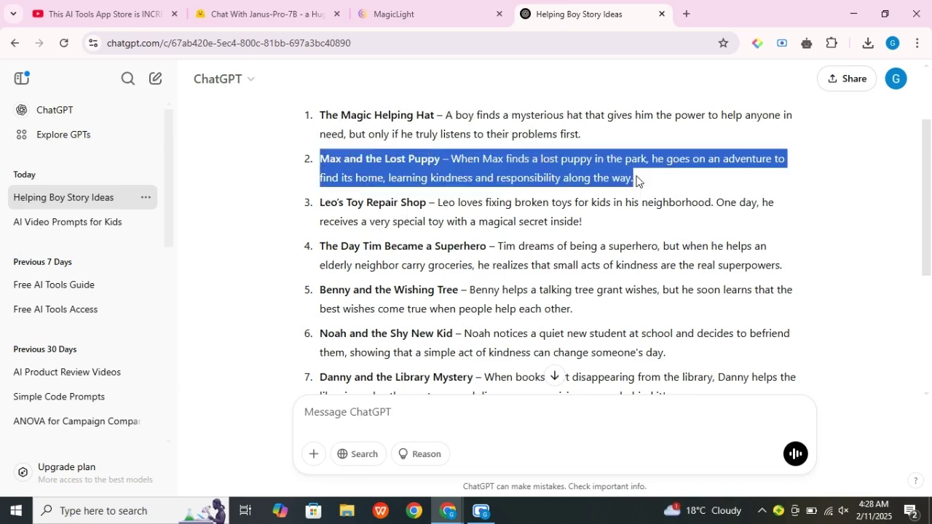
right_click(636, 180)
click(639, 185)
Return to MagicLight and bring up the paste menu in the story prompt box
click(396, 13)
click(399, 170)
right_click(399, 170)
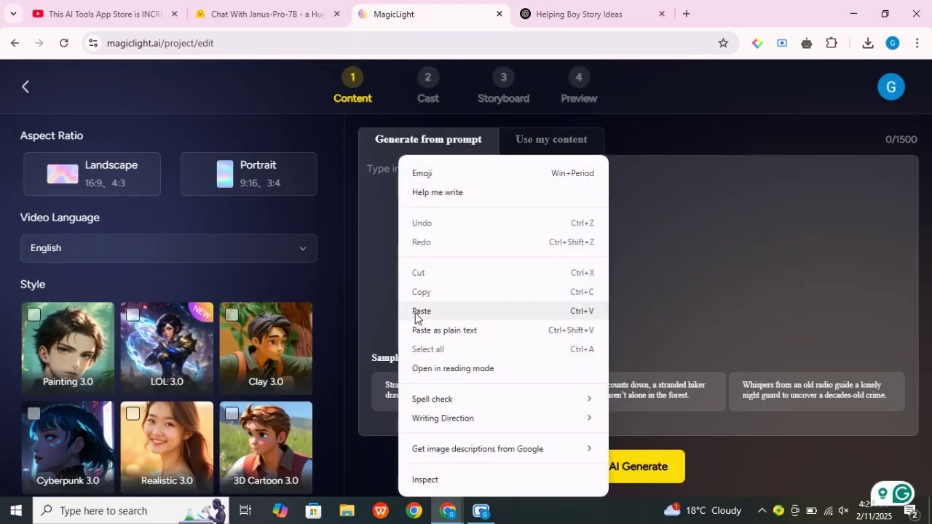
Paste the Max and the Lost Puppy idea and set landscape format with English language
click(421, 312)
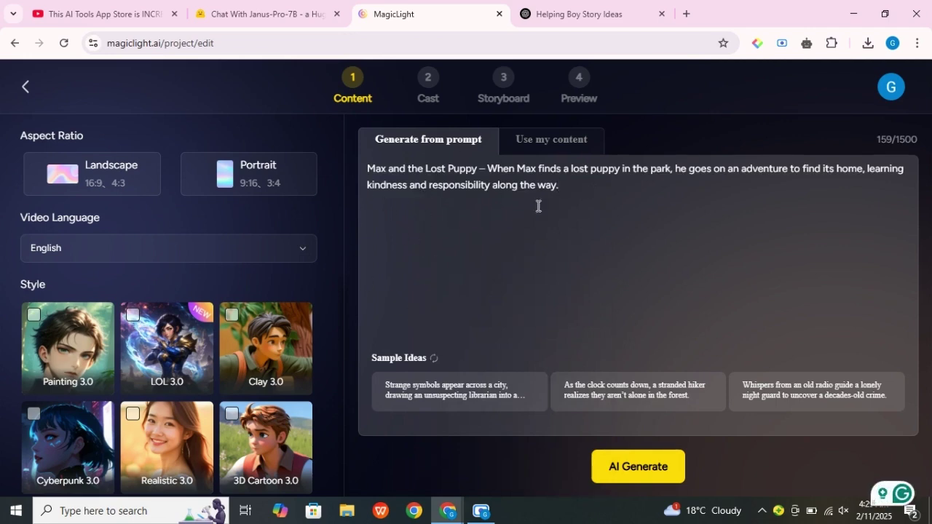
click(86, 177)
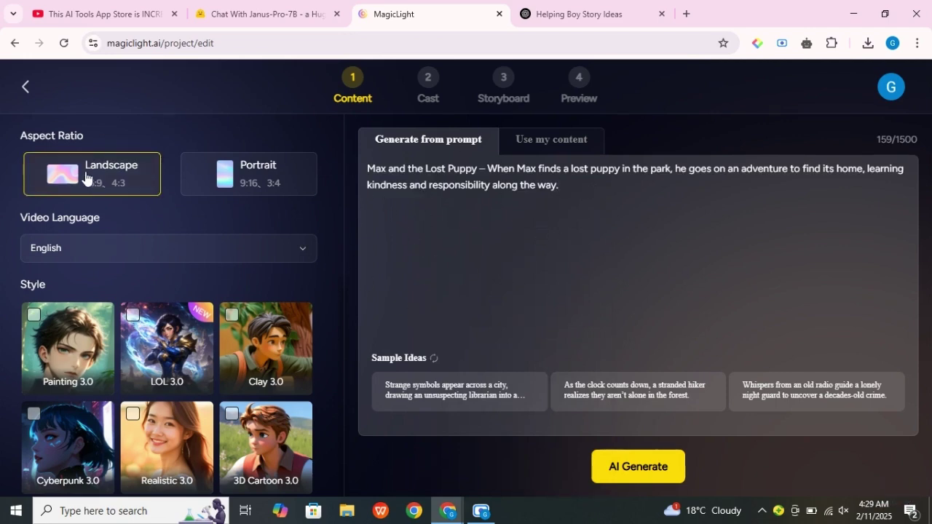
click(125, 255)
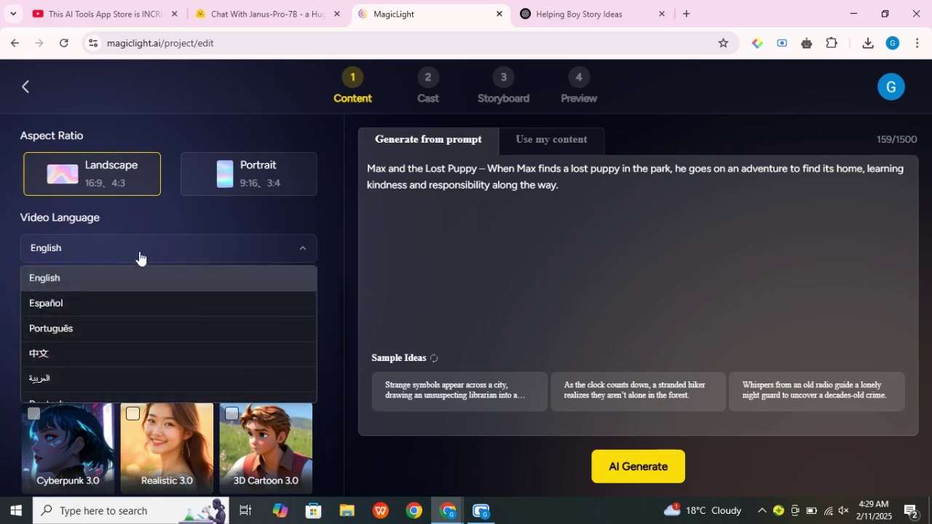
click(140, 257)
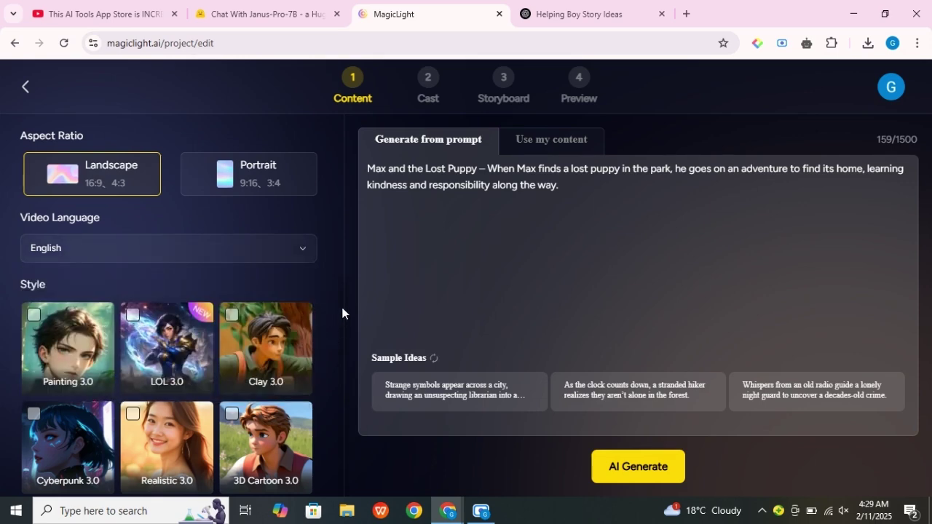
Choose the 3D Cartoon 3.0 art style for the video
scroll(342, 318, down, 2)
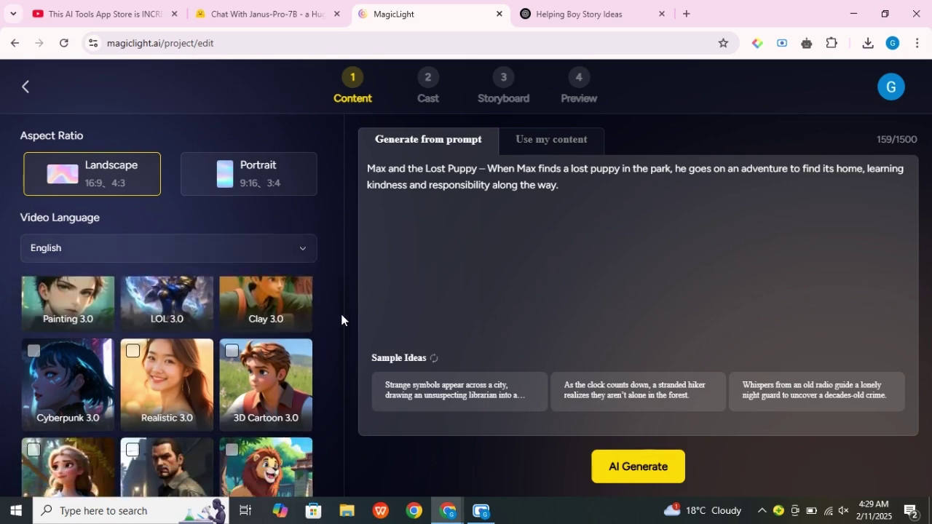
scroll(342, 318, down, 1)
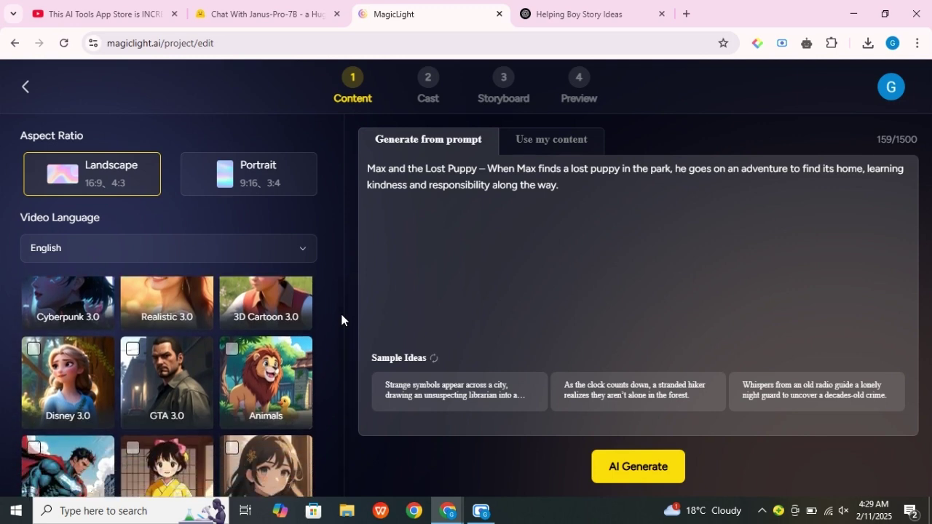
scroll(342, 318, down, 2)
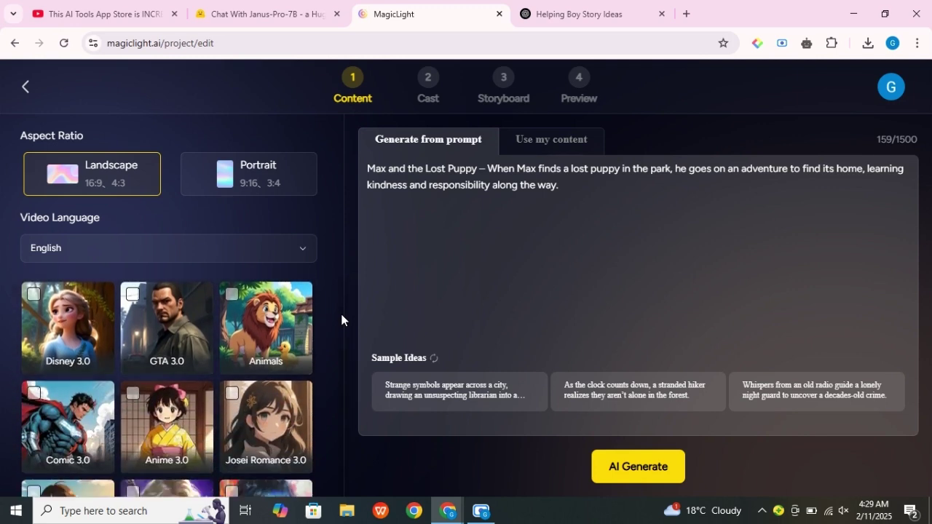
scroll(341, 319, down, 2)
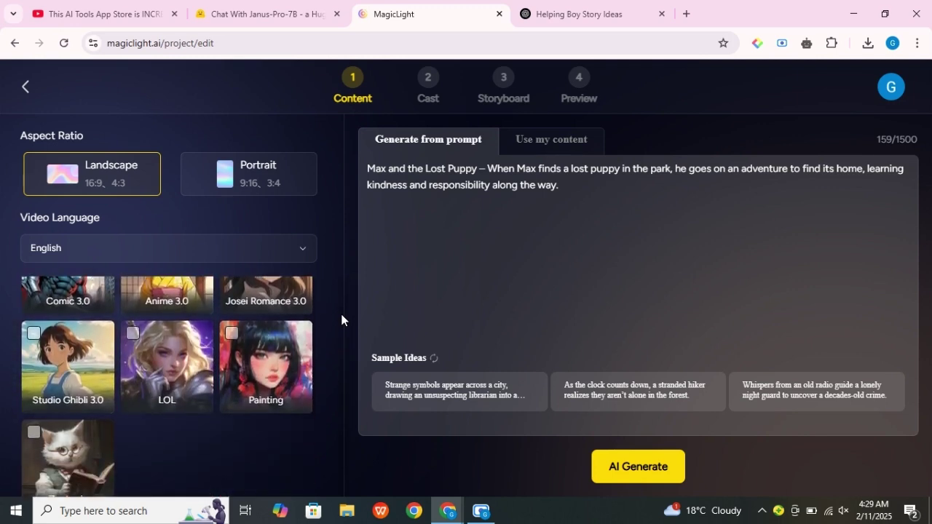
scroll(342, 319, down, 1)
scroll(342, 319, up, 5)
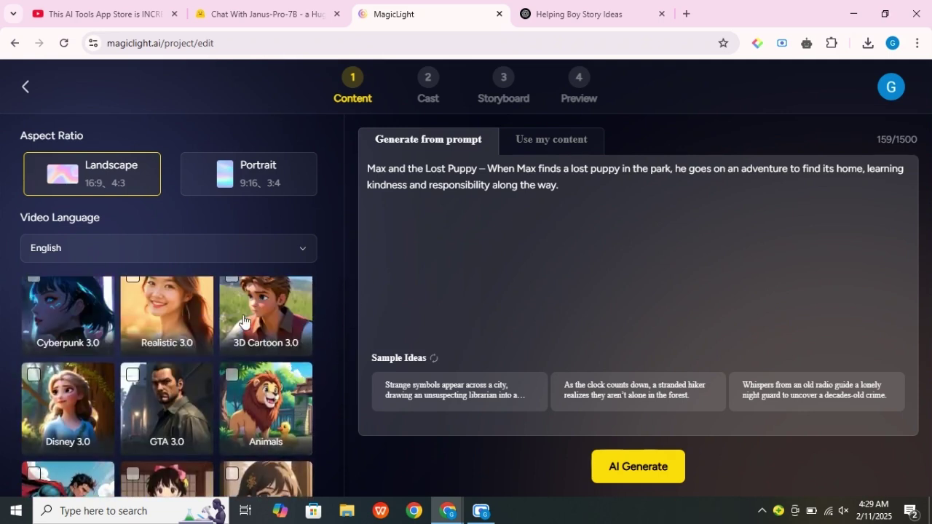
click(272, 324)
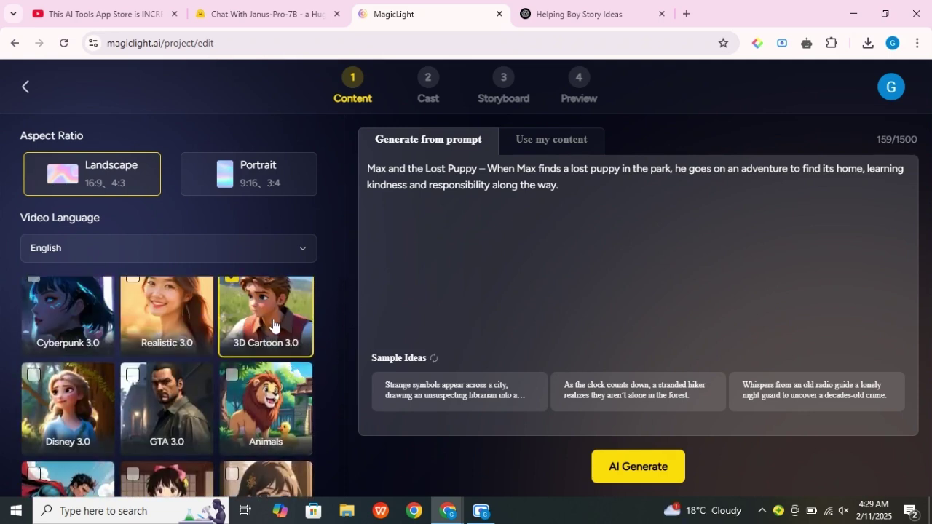
Generate a 22-shot script from the prompt, review it, and create the project
click(625, 471)
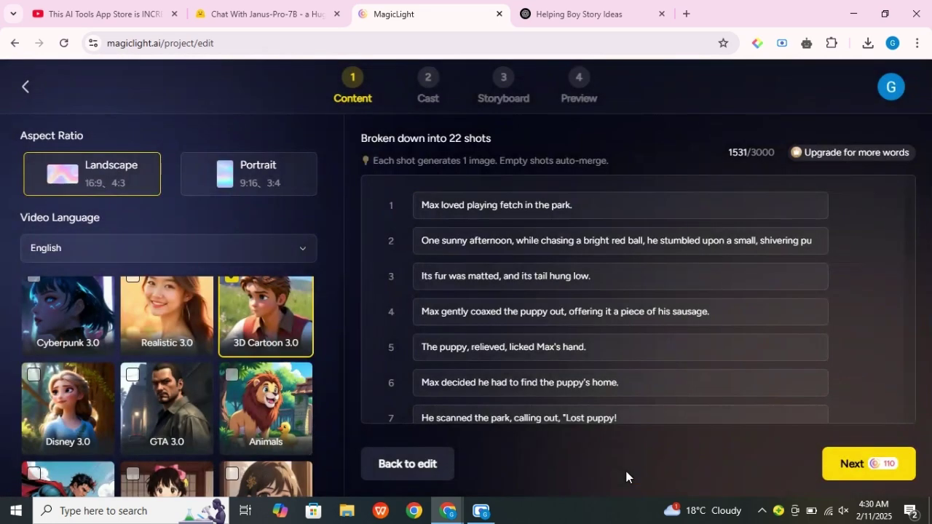
click(470, 239)
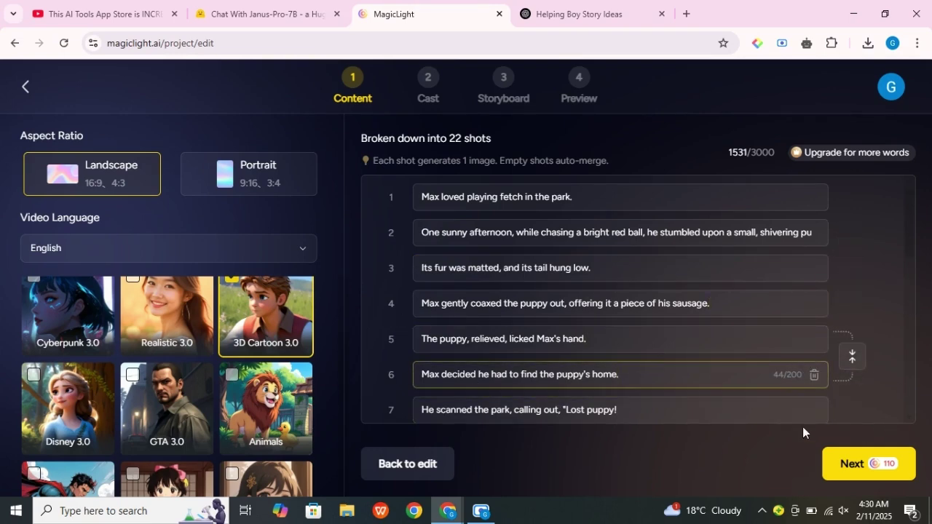
click(845, 478)
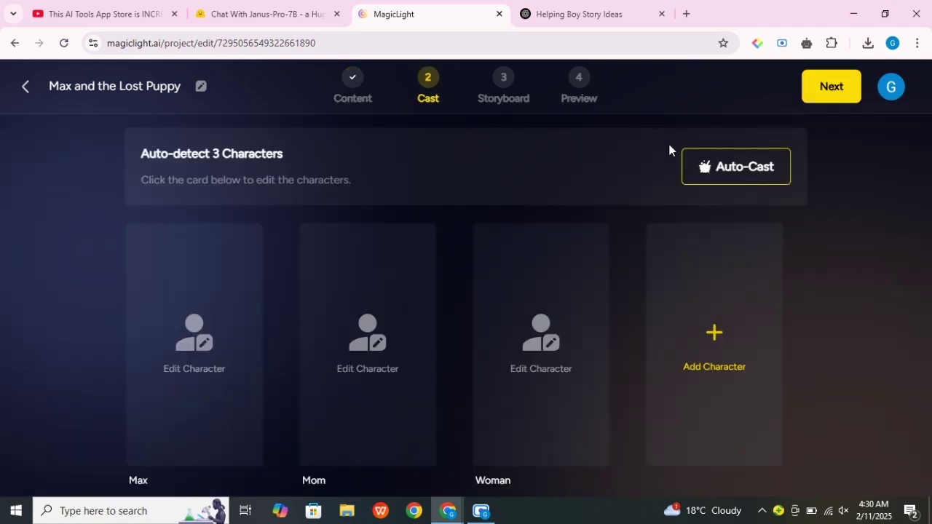
Auto-cast portraits for Max, Mom and Woman, then pick the running boy in the purple jacket
click(727, 182)
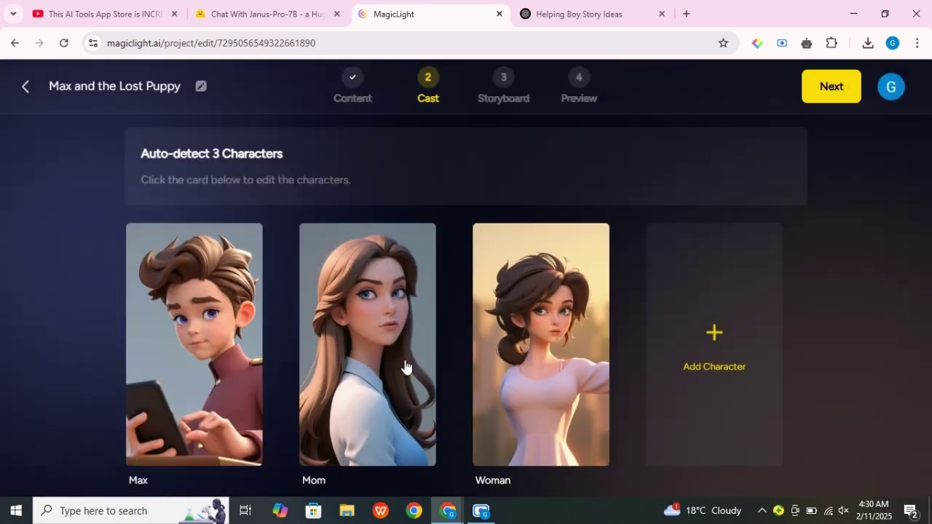
click(714, 334)
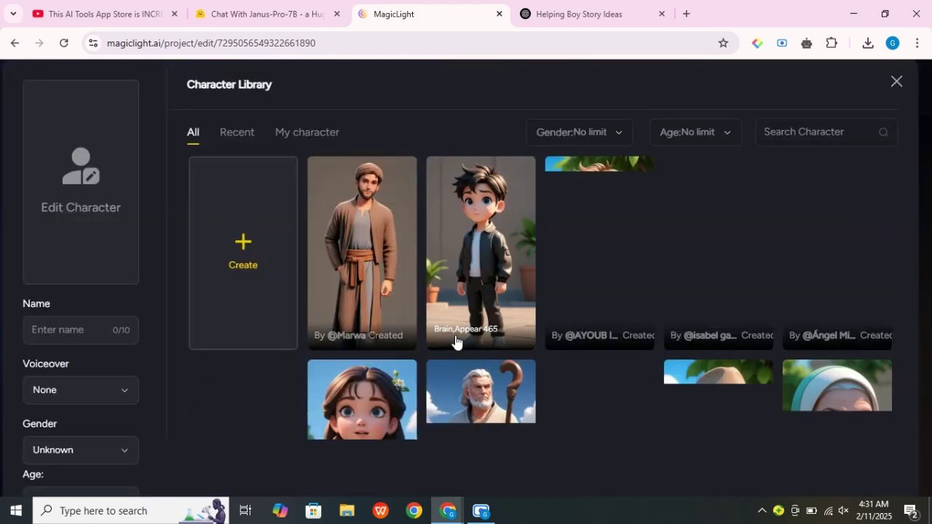
scroll(915, 246, down, 2)
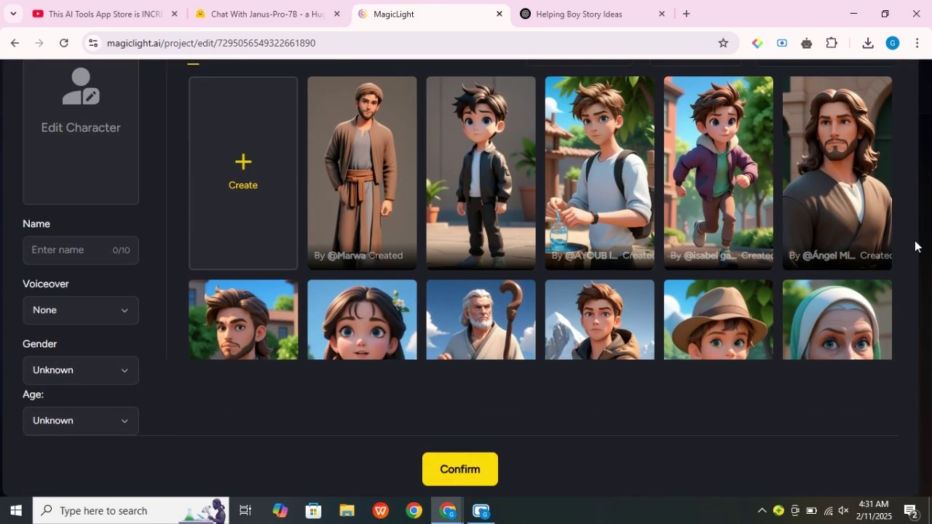
scroll(915, 245, up, 2)
click(747, 211)
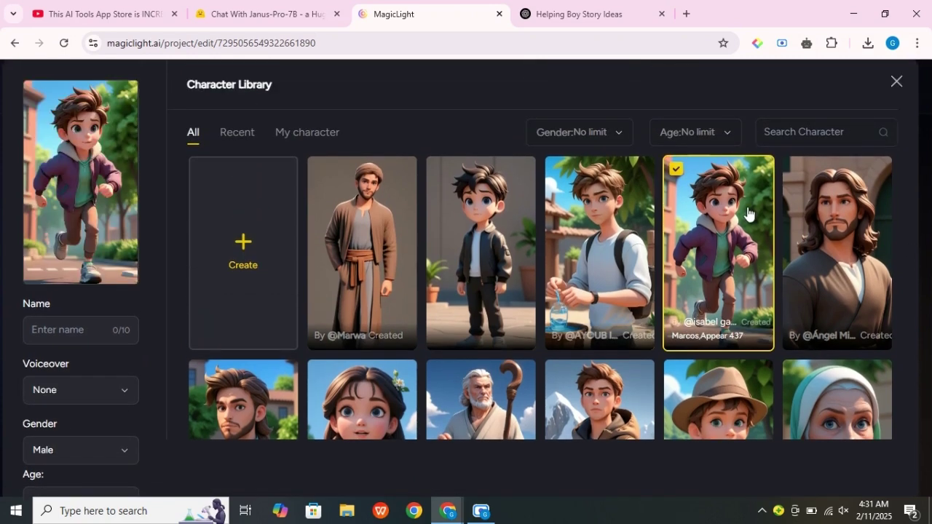
Give the new character Richard's voice, keep age Child, and confirm it
click(63, 389)
click(58, 324)
scroll(162, 399, down, 2)
click(94, 426)
click(51, 283)
click(465, 473)
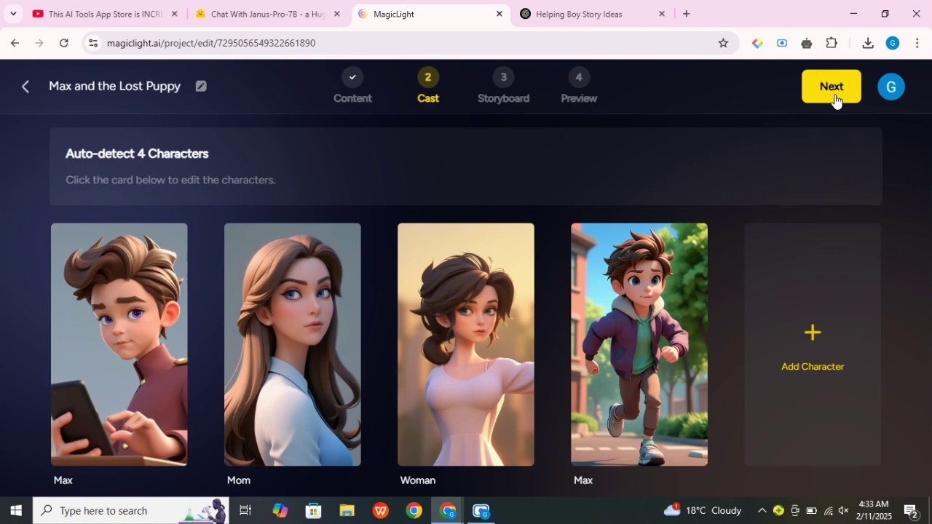
Move to the Storyboard step, switch the narration voice to Sophia, and open Animate for storyboard 02
click(834, 94)
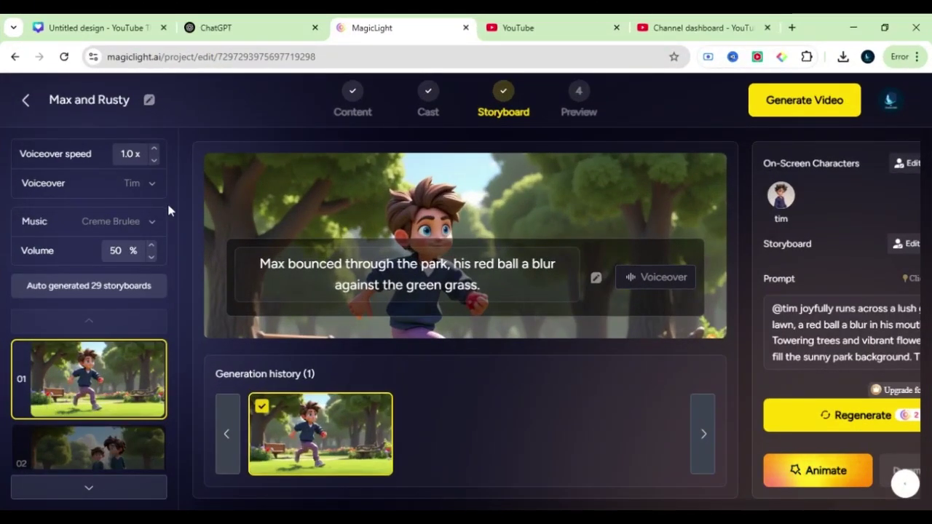
click(631, 281)
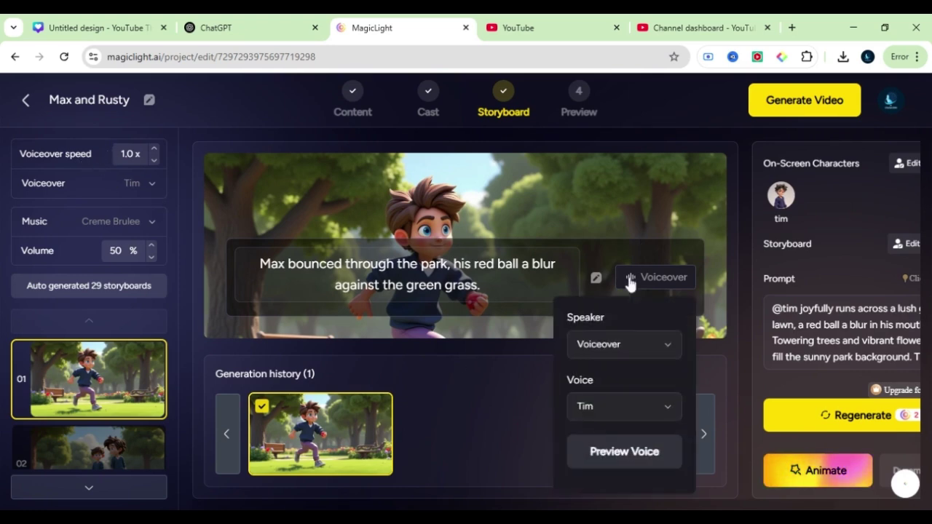
click(620, 350)
click(529, 404)
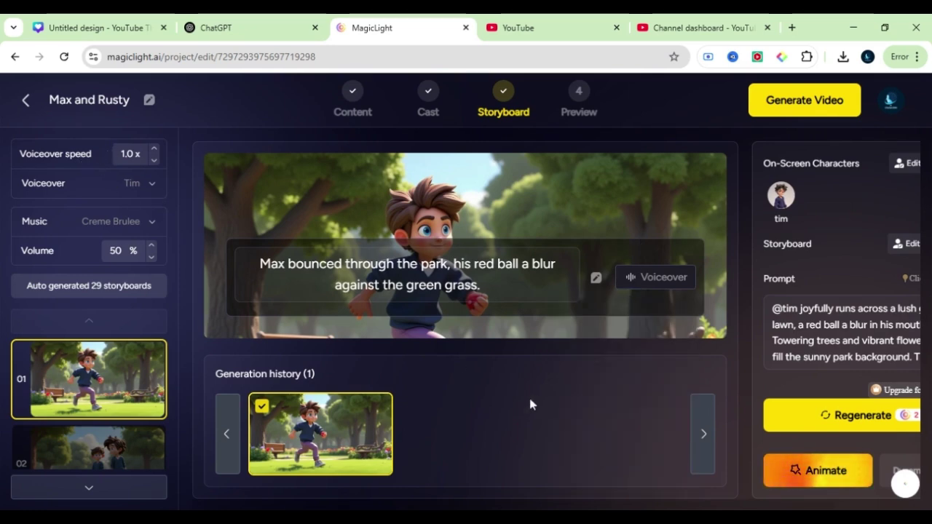
click(653, 282)
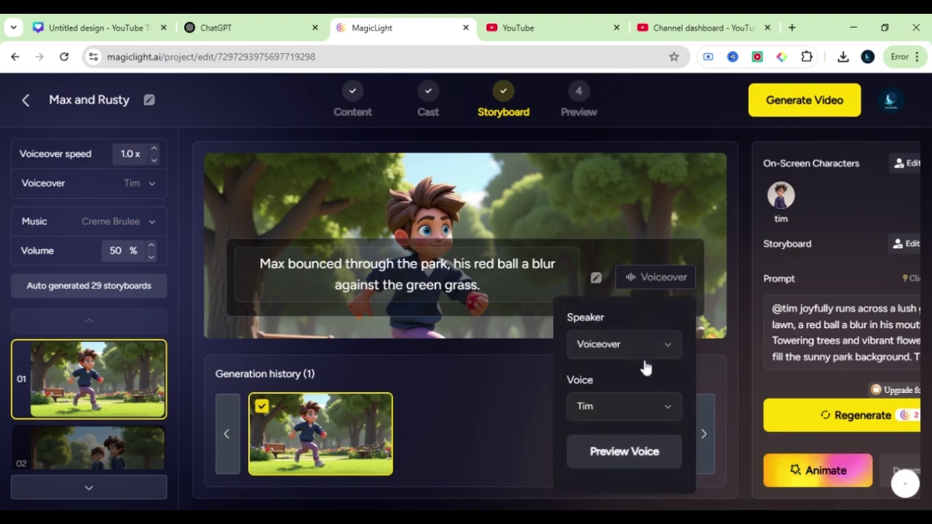
click(652, 410)
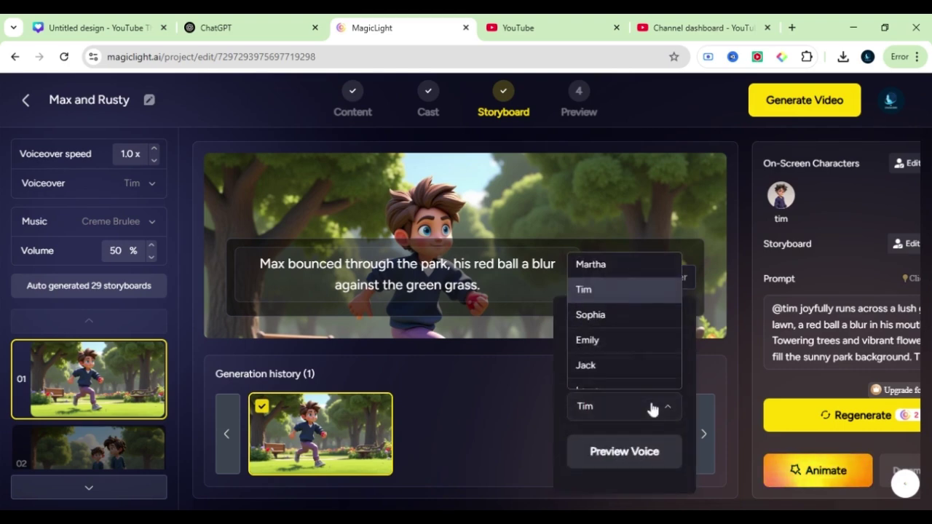
click(592, 319)
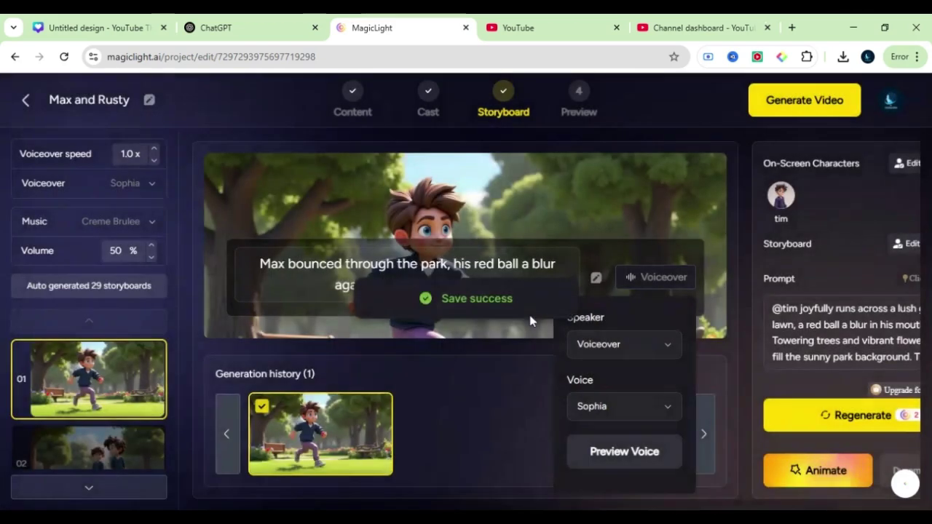
click(801, 466)
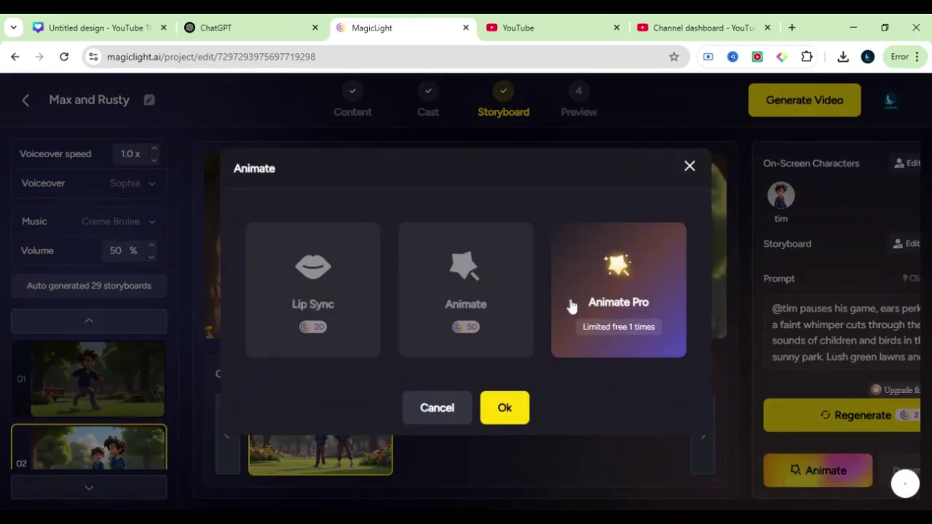
Animate storyboard 02 with Animate Pro and accept the AI-enhanced prompt
click(618, 331)
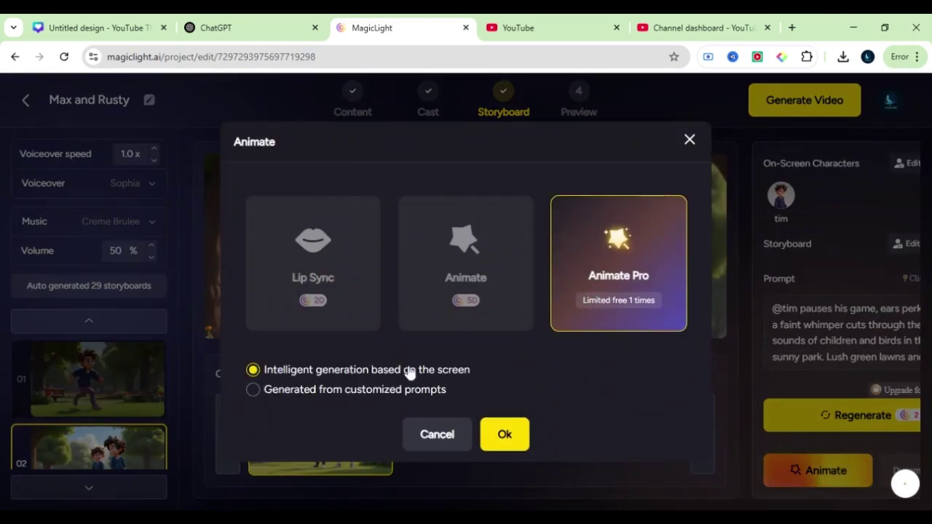
click(495, 445)
click(528, 331)
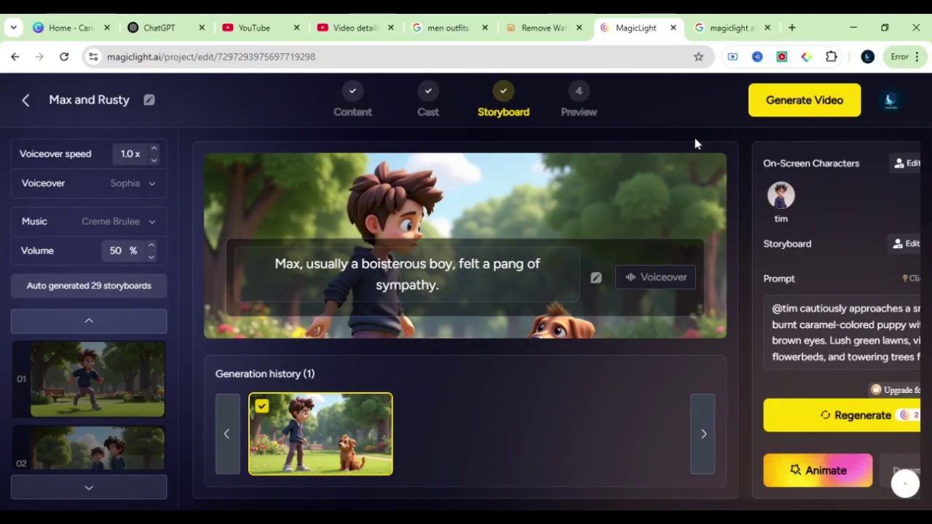
Generate the final video at 16:9 with subtitles shown
click(780, 108)
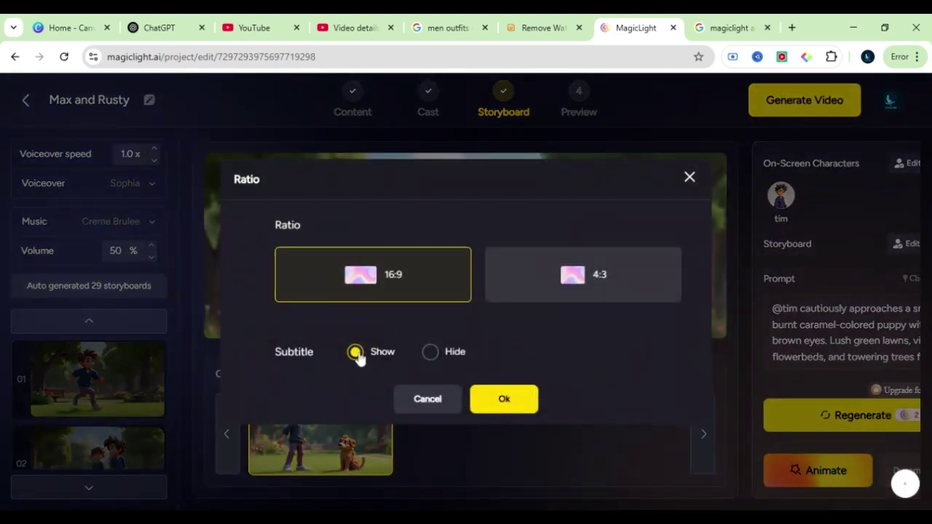
click(502, 401)
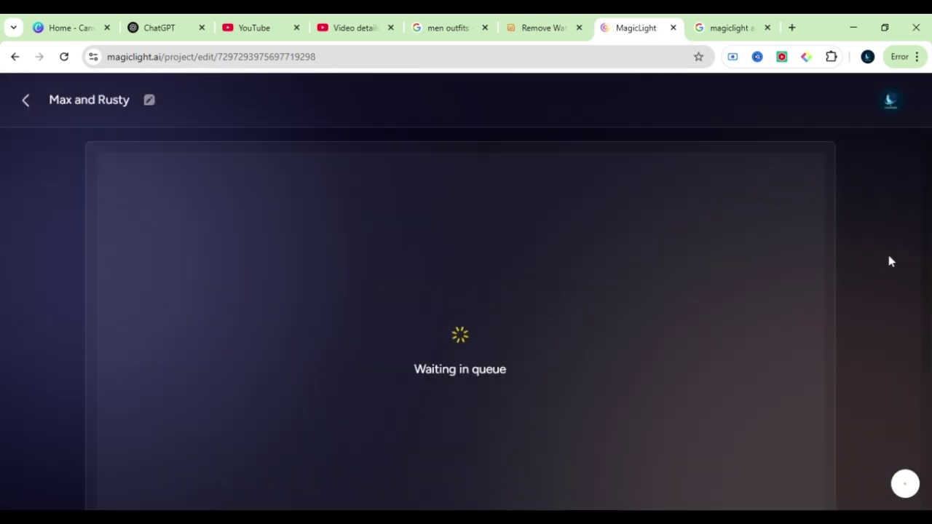